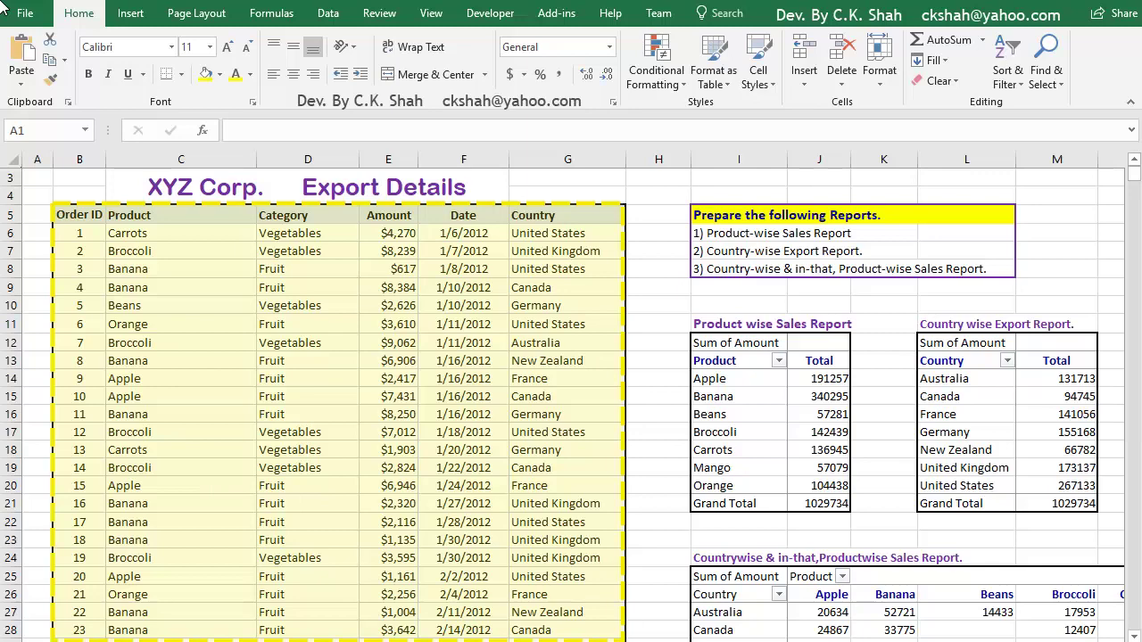
pyautogui.click(127, 191)
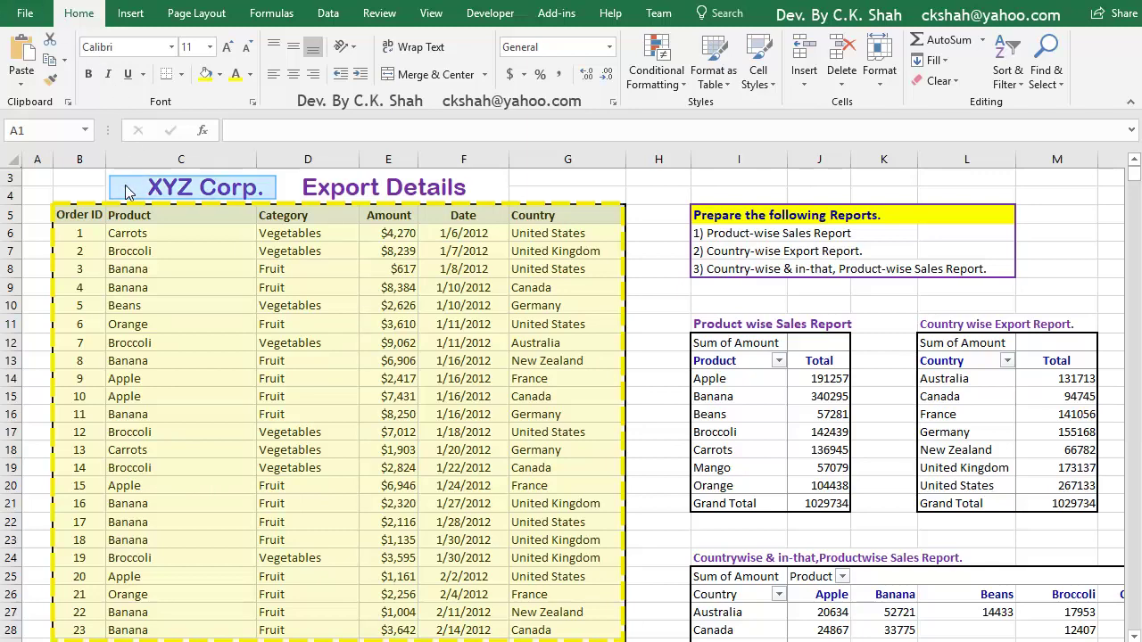
pyautogui.press('Escape')
pyautogui.press('Escape')
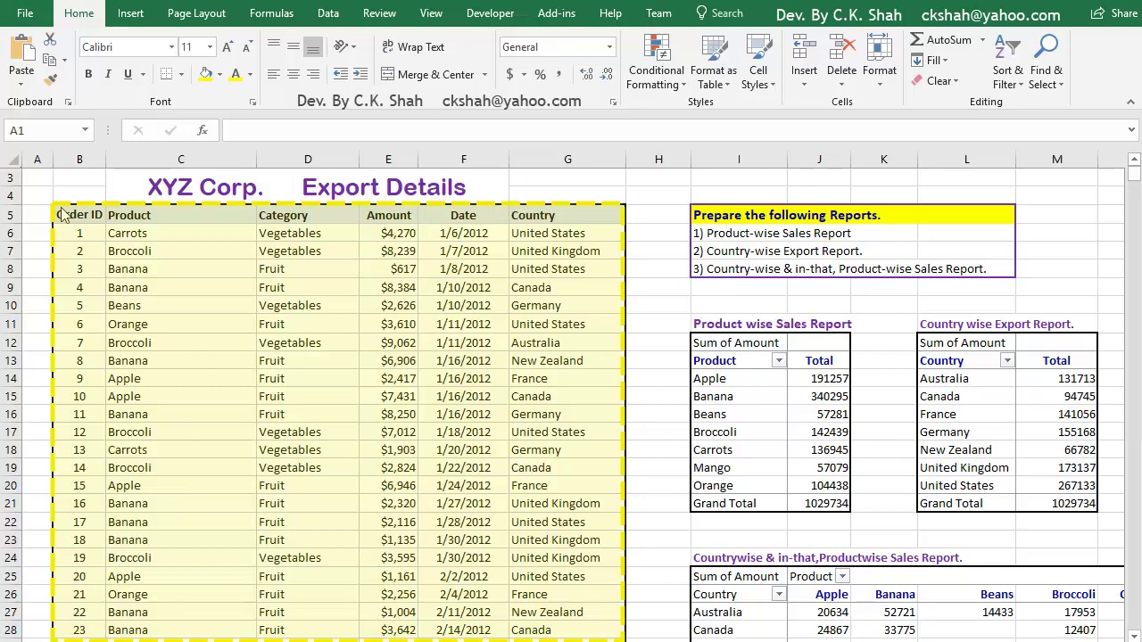
pyautogui.press('Escape')
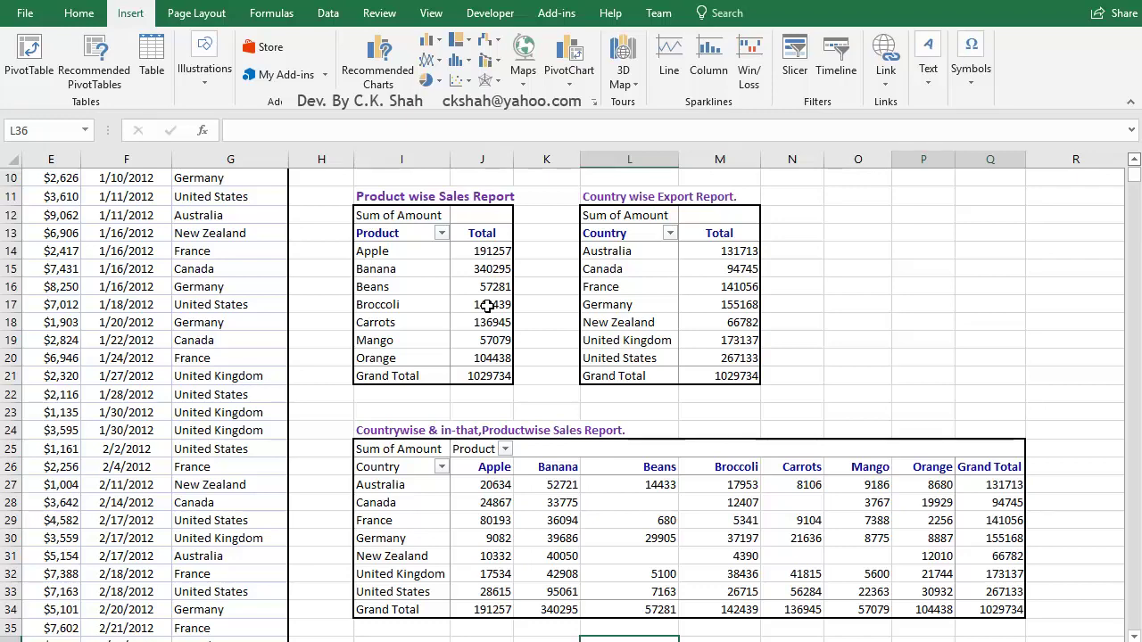
# - Select the entire product-wise sales PivotTable and delete it, keeping its heading
pyautogui.click(487, 305)
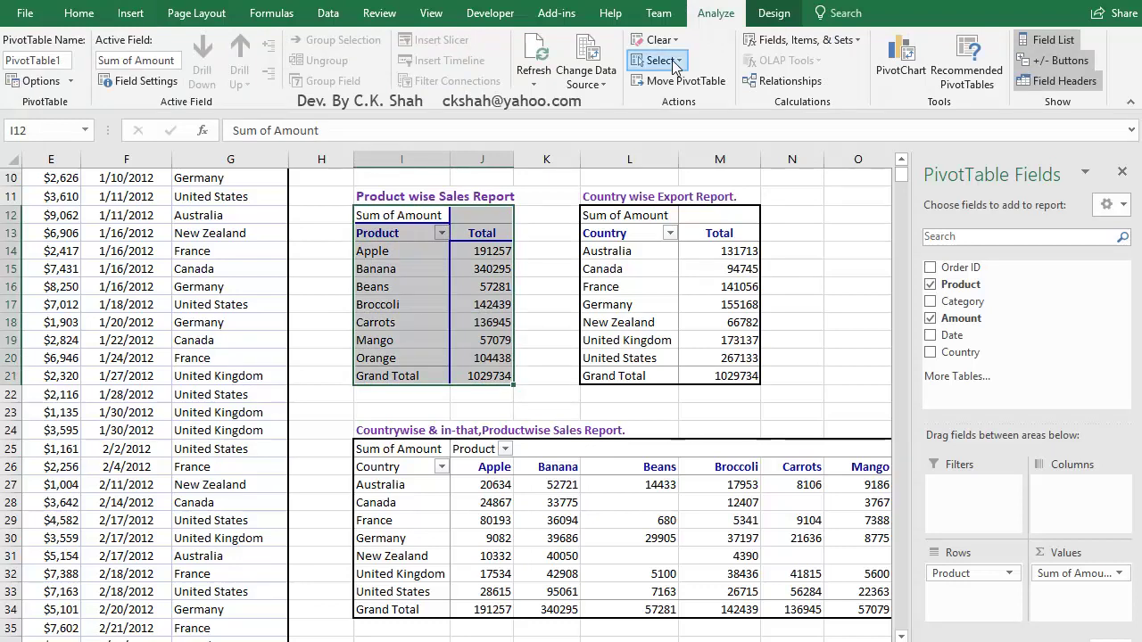
pyautogui.click(675, 61)
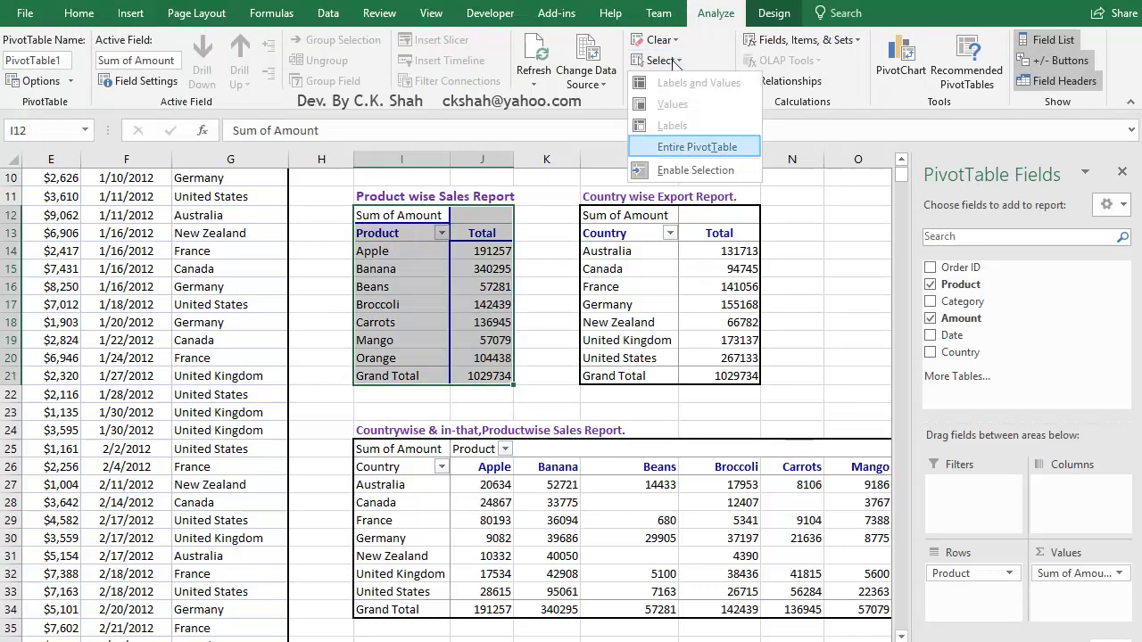
pyautogui.click(675, 61)
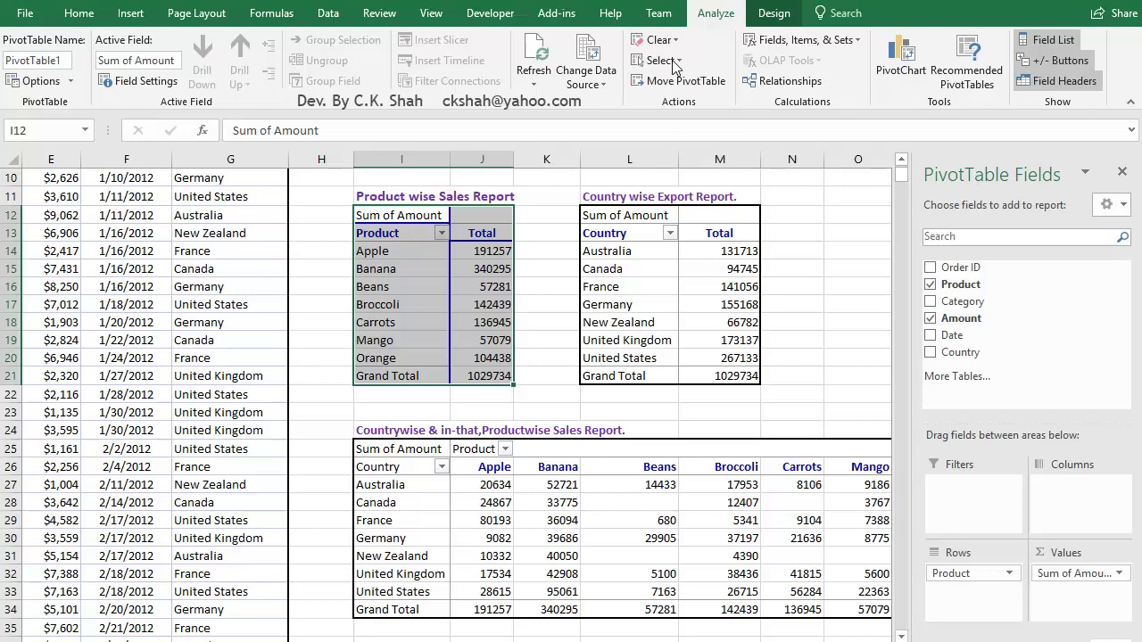
# - Select the entire country-wise export PivotTable and delete it, keeping its heading
pyautogui.click(633, 253)
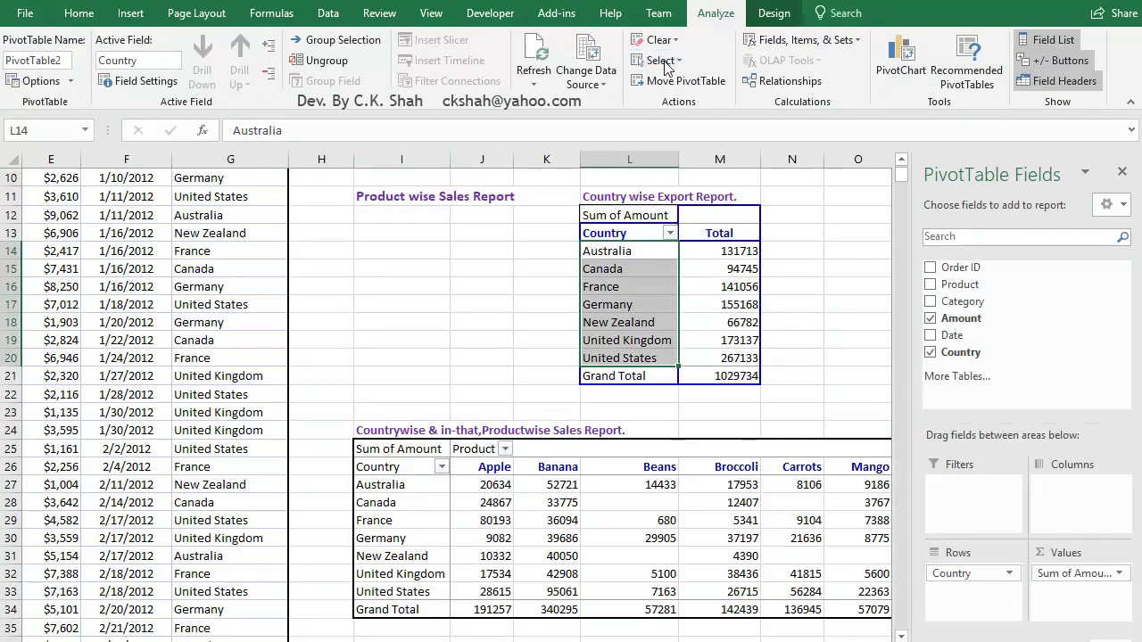
pyautogui.click(665, 61)
pyautogui.click(673, 148)
pyautogui.press('Delete')
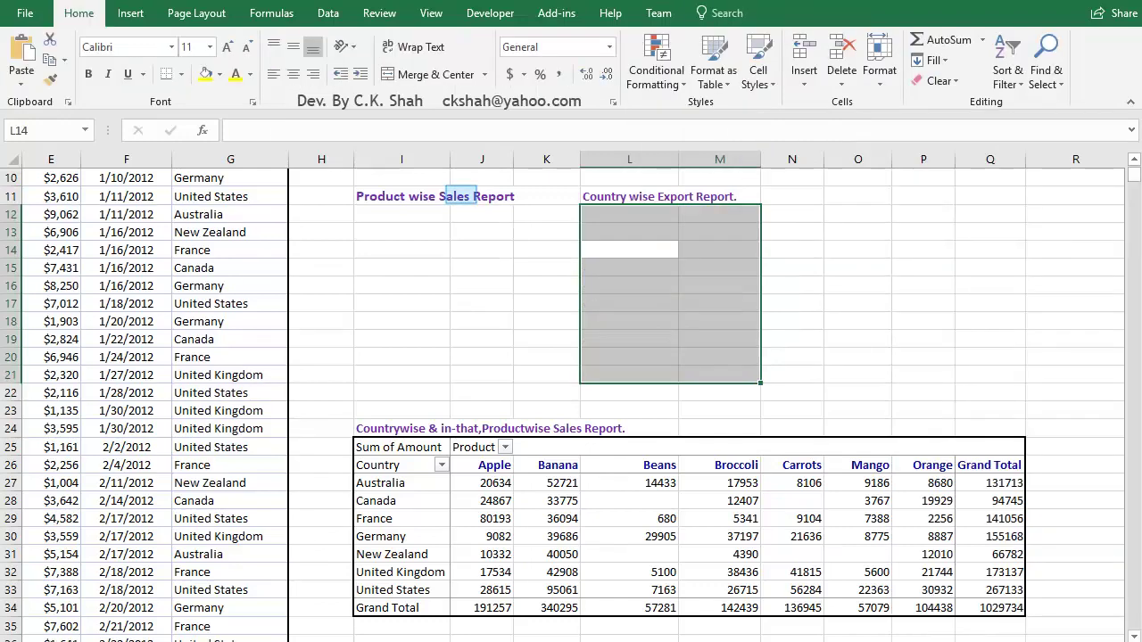
# - Select the entire country-wise and product-wise cross-tab PivotTable under its row 24 heading and delete it
pyautogui.click(401, 196)
pyautogui.click(398, 447)
pyautogui.click(665, 61)
pyautogui.click(673, 148)
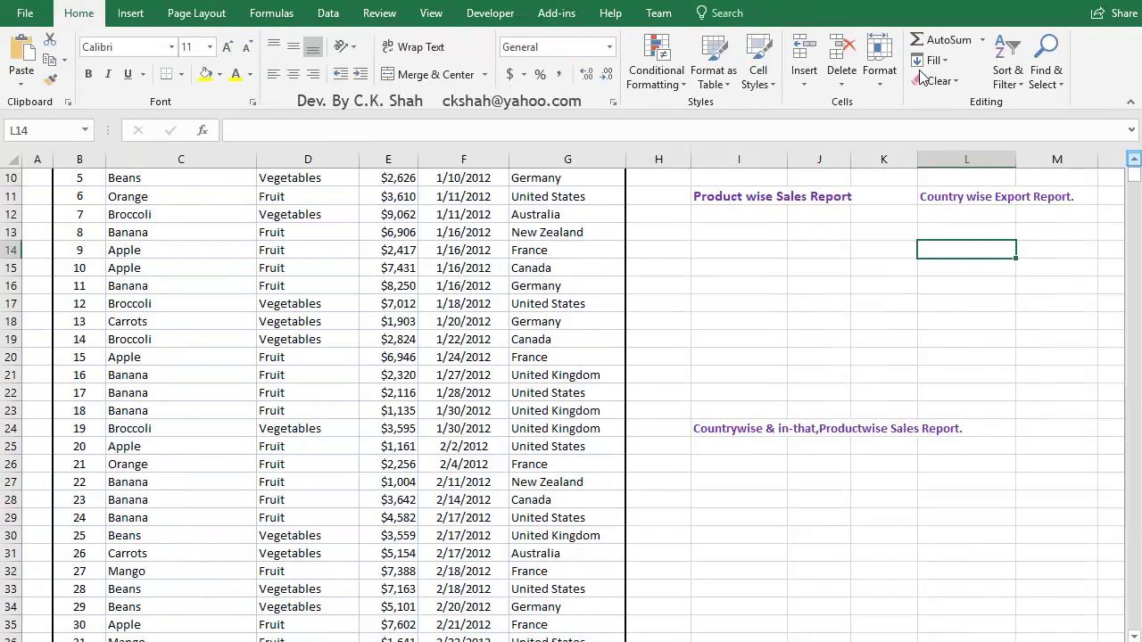
# - Select the whole export data table with its headers, range B5:G218
pyautogui.click(1133, 159)
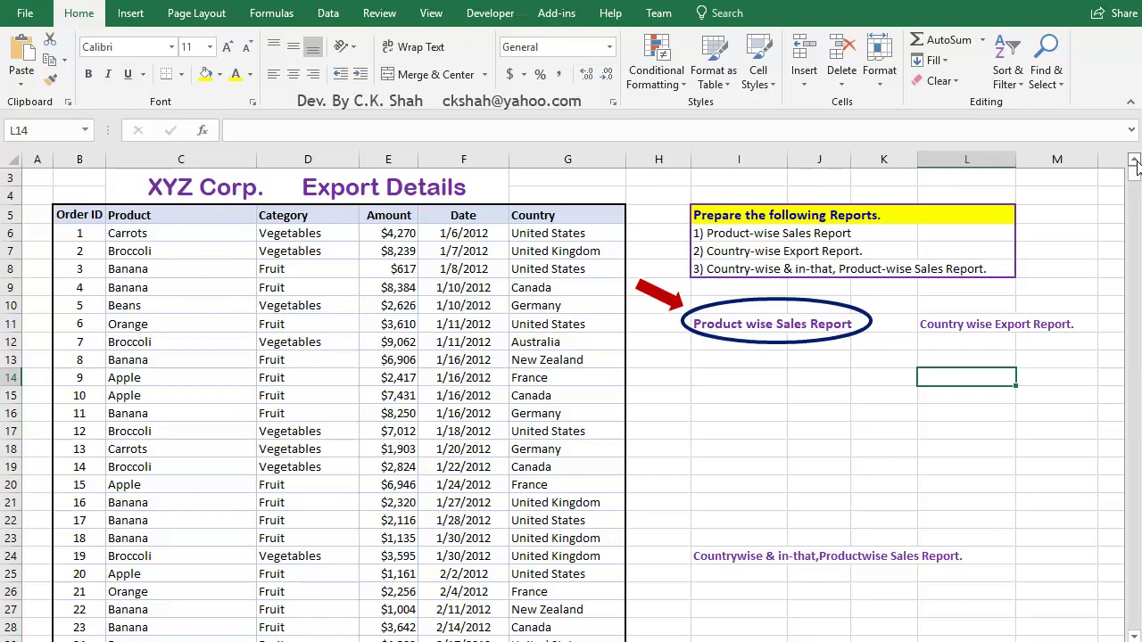
pyautogui.moveTo(61, 215); pyautogui.dragTo(571, 217)
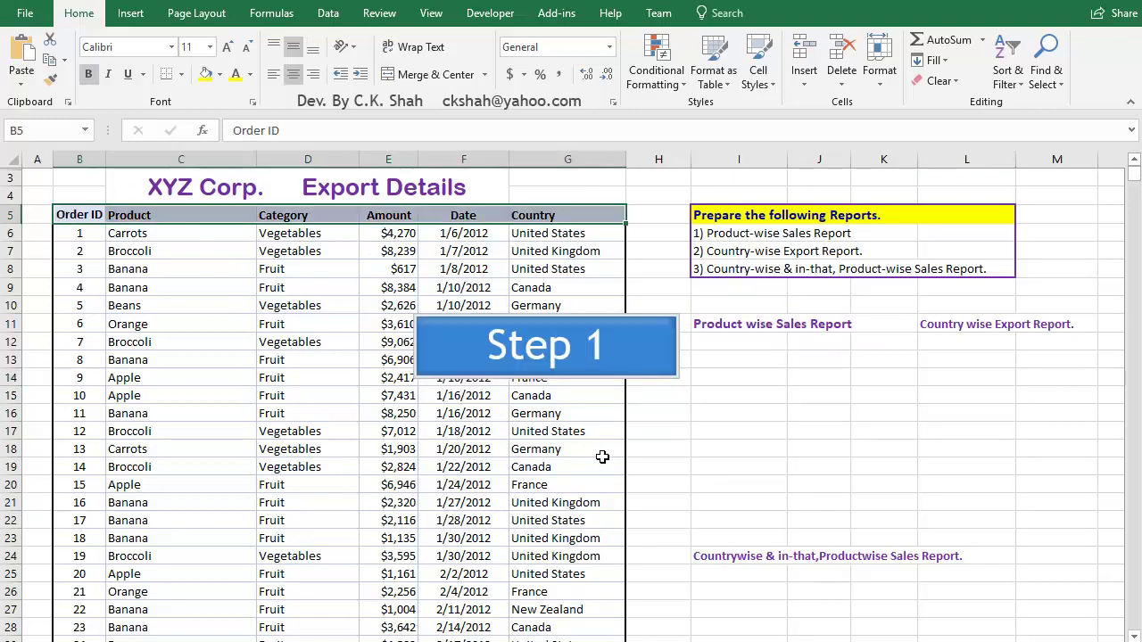
pyautogui.hotkey('ctrl', 'shift', 'Down')
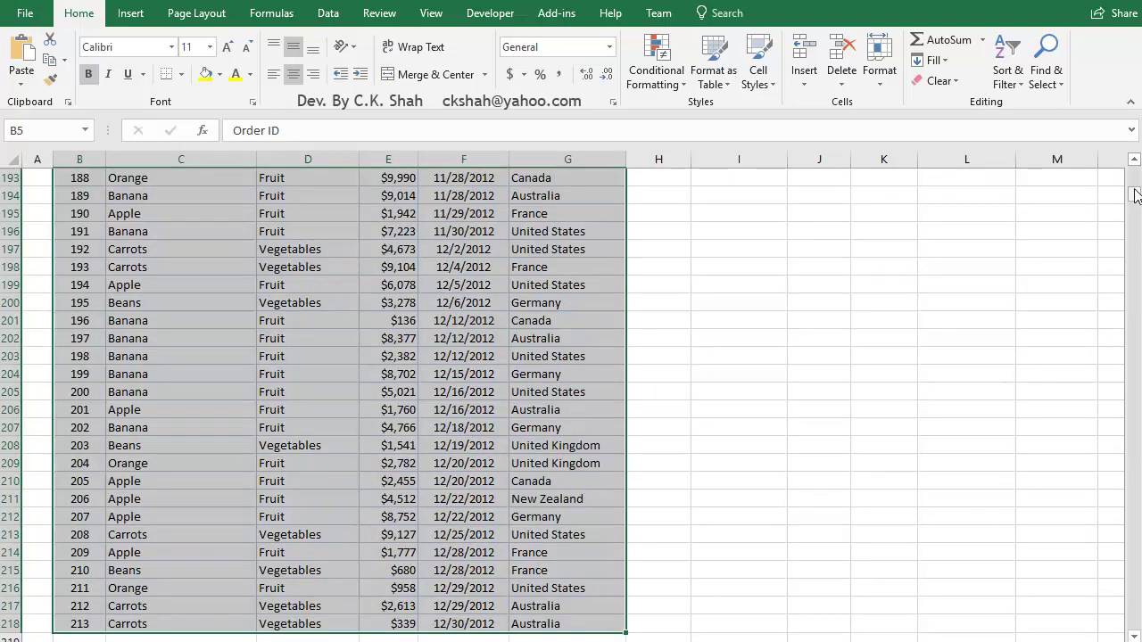
pyautogui.moveTo(1135, 183); pyautogui.dragTo(1135, 171)
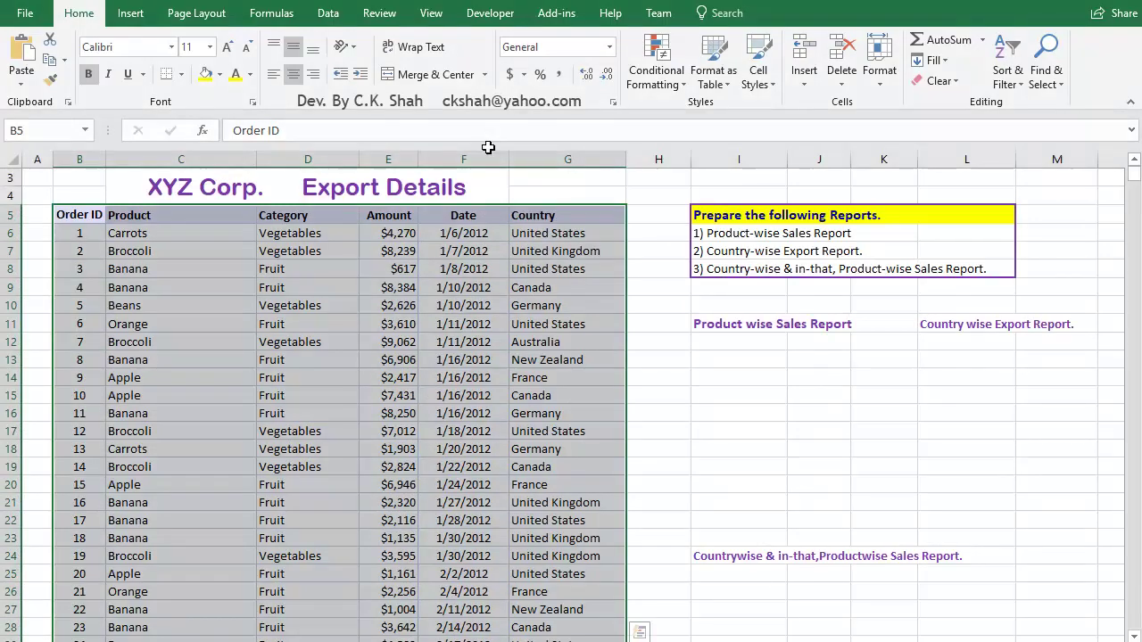
# - Create a PivotTable from the selected data, placed in the existing worksheet at I12 under the Product wise Sales Report heading
pyautogui.click(130, 15)
pyautogui.click(36, 55)
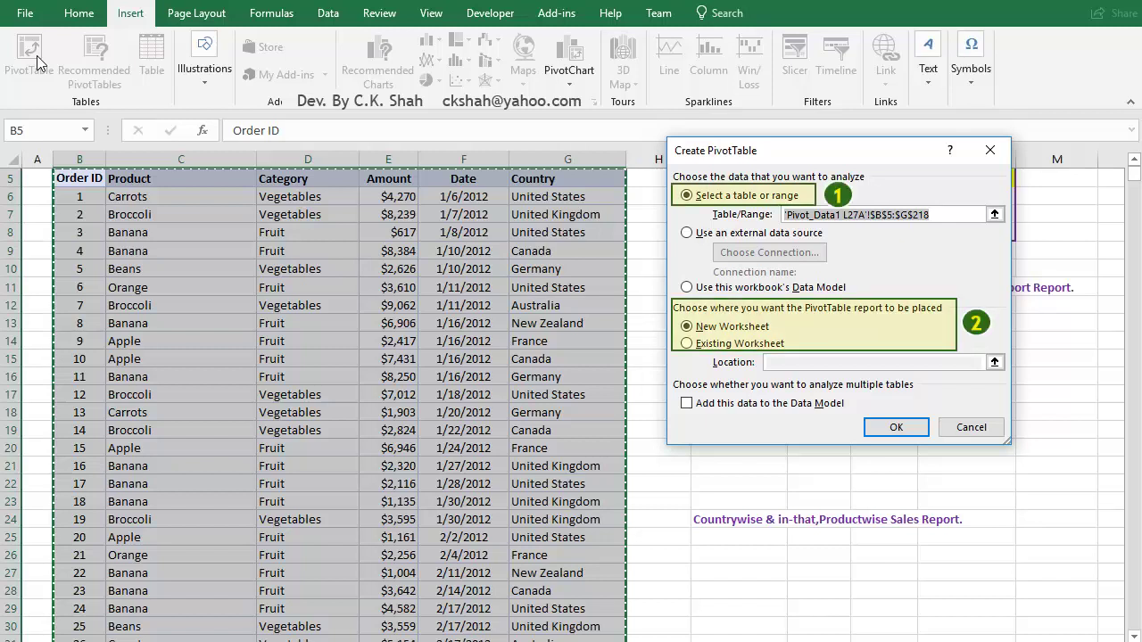
pyautogui.hotkey('shift', 'Tab')
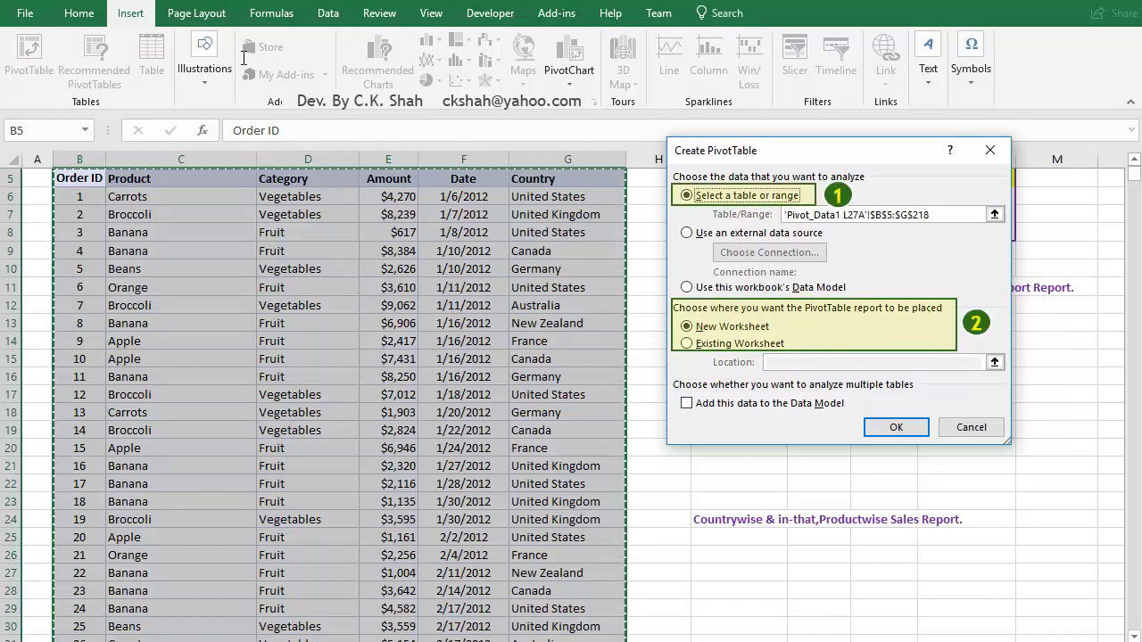
pyautogui.press('Tab')
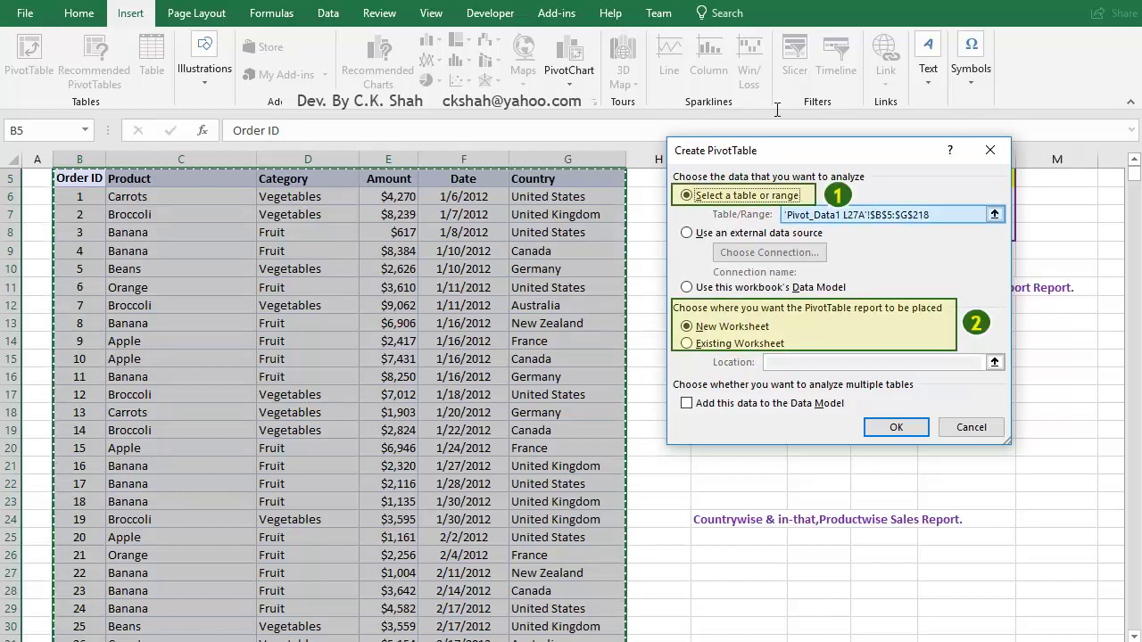
pyautogui.click(939, 216)
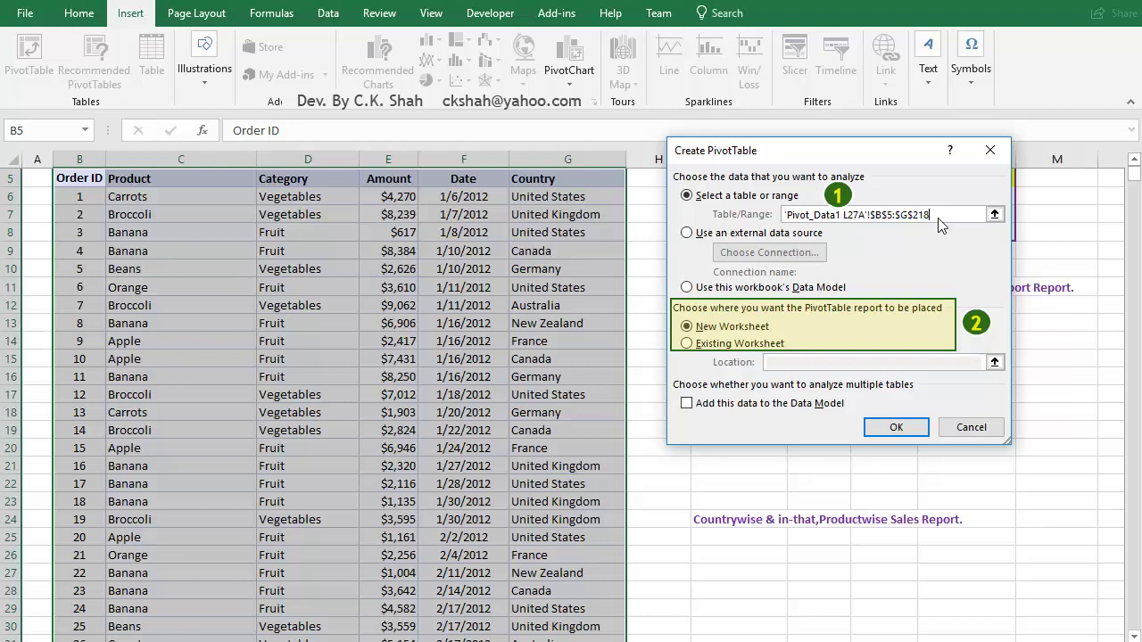
pyautogui.click(686, 344)
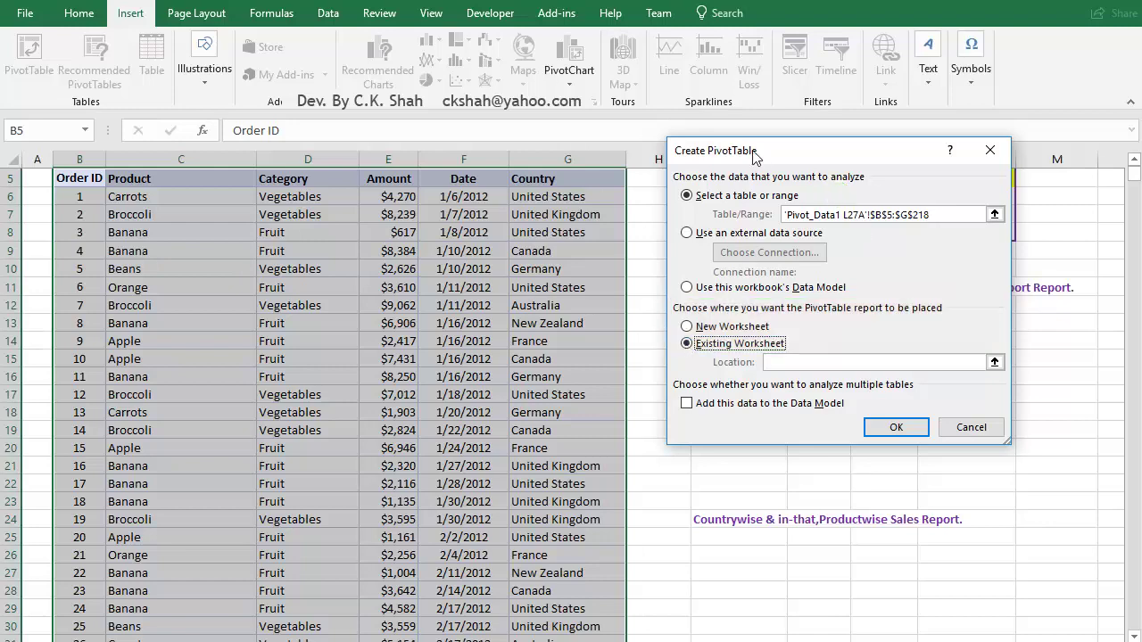
pyautogui.moveTo(754, 156); pyautogui.dragTo(819, 357)
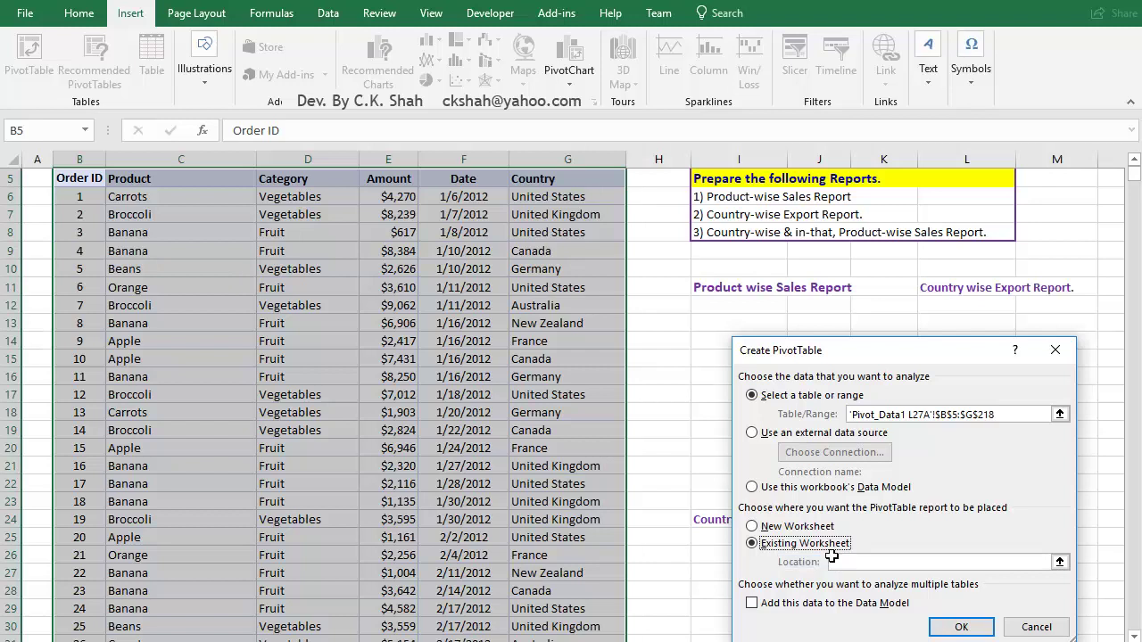
pyautogui.click(735, 306)
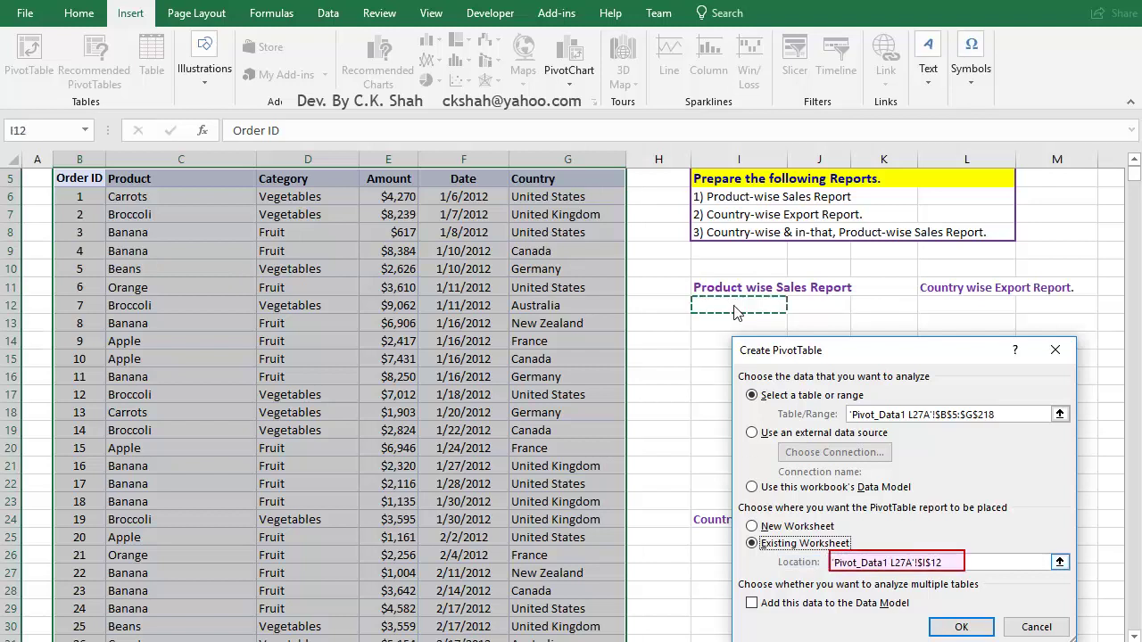
pyautogui.click(949, 628)
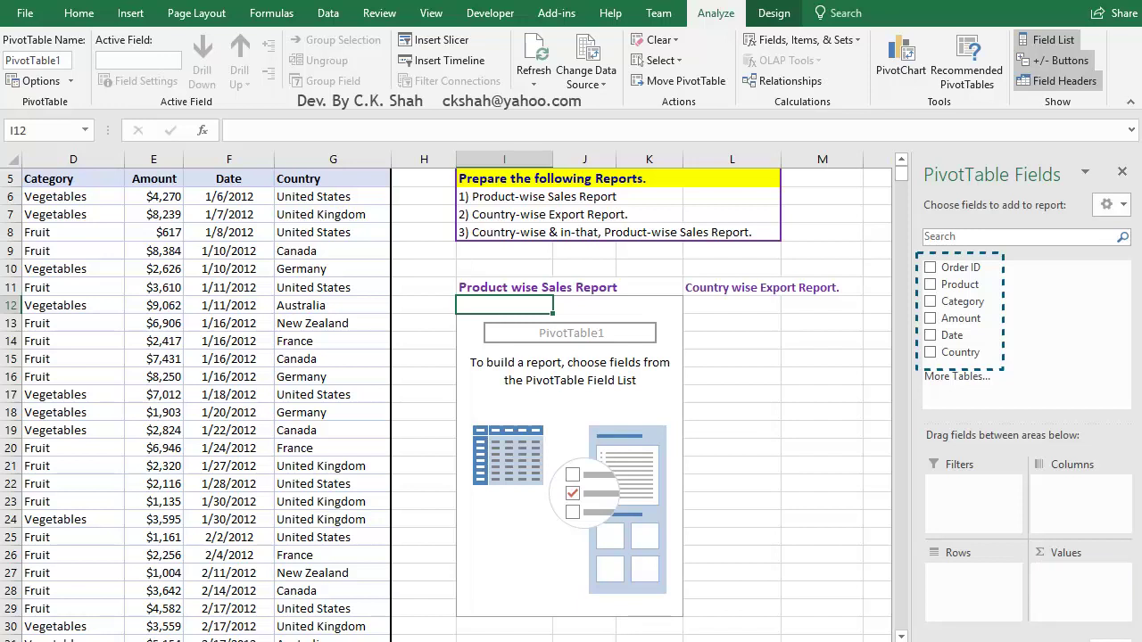
# - Add Product as the row field and the sum of Amount as the value in the new PivotTable
pyautogui.click(930, 284)
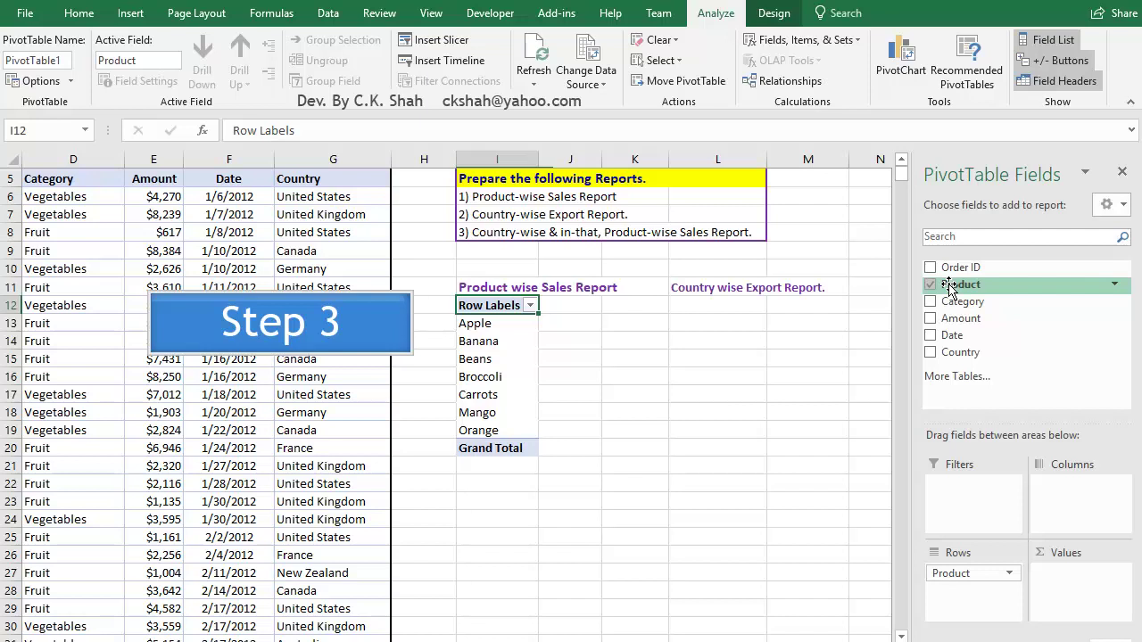
pyautogui.click(931, 318)
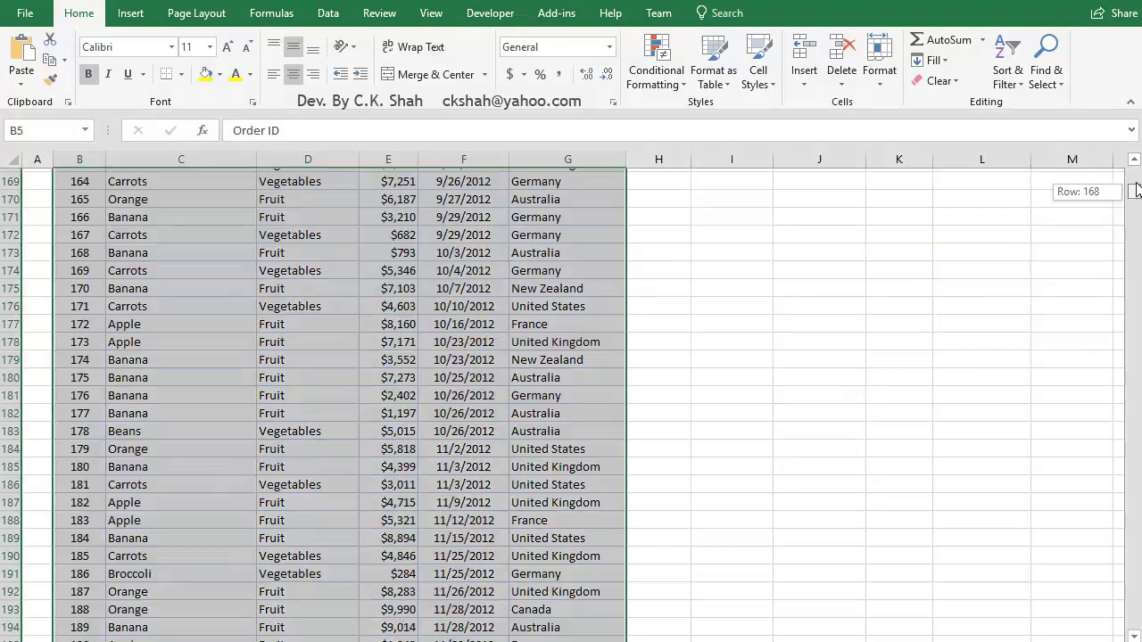
# - Create a second PivotTable from B5:G218 in the existing worksheet at L12, under the Country wise Export Report heading
pyautogui.moveTo(1133, 249); pyautogui.dragTo(1133, 174)
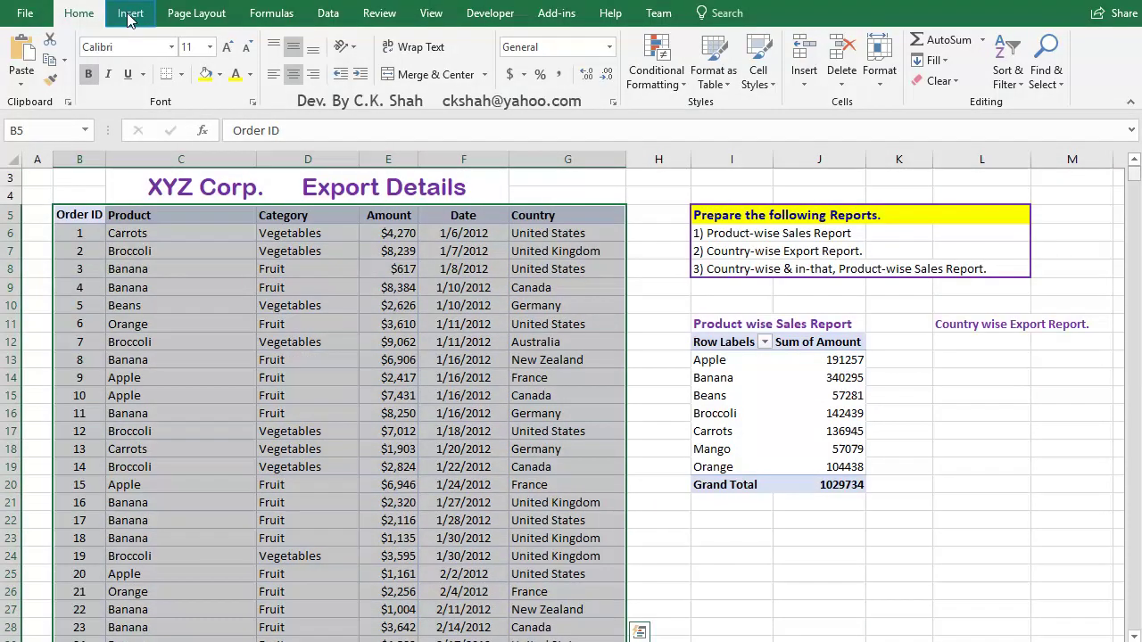
pyautogui.click(129, 14)
pyautogui.click(29, 58)
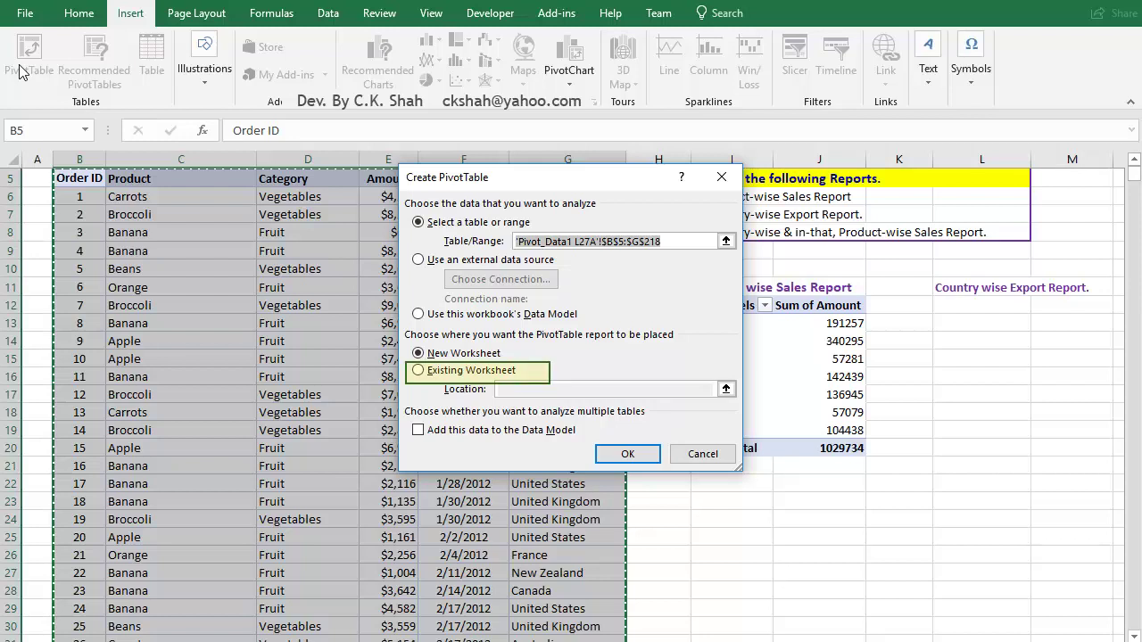
pyautogui.click(419, 370)
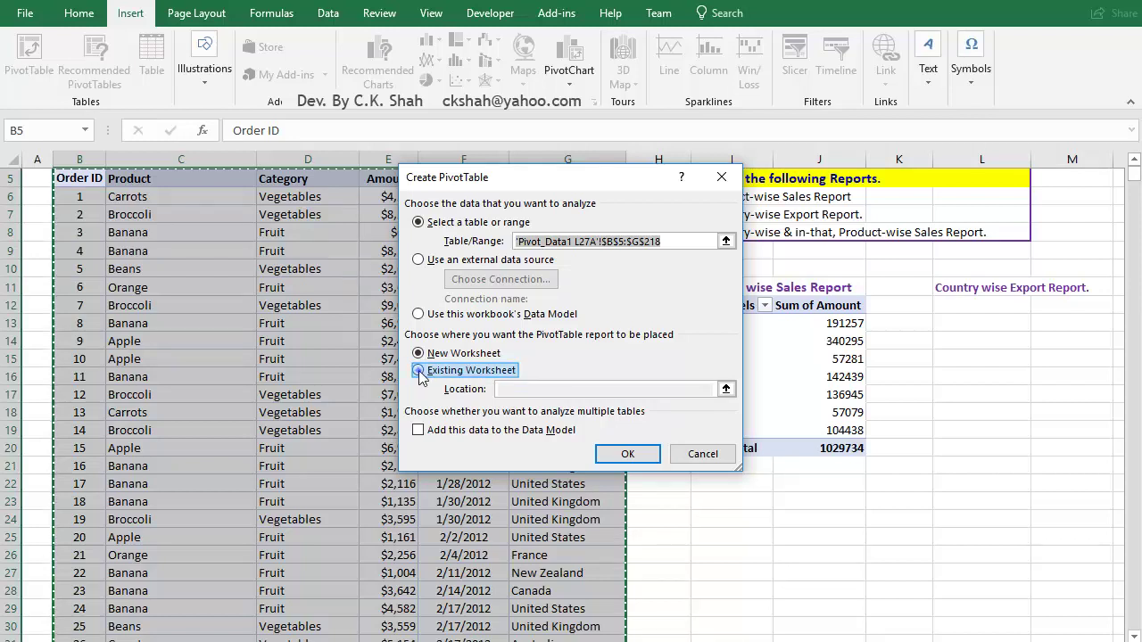
pyautogui.click(958, 308)
pyautogui.click(630, 454)
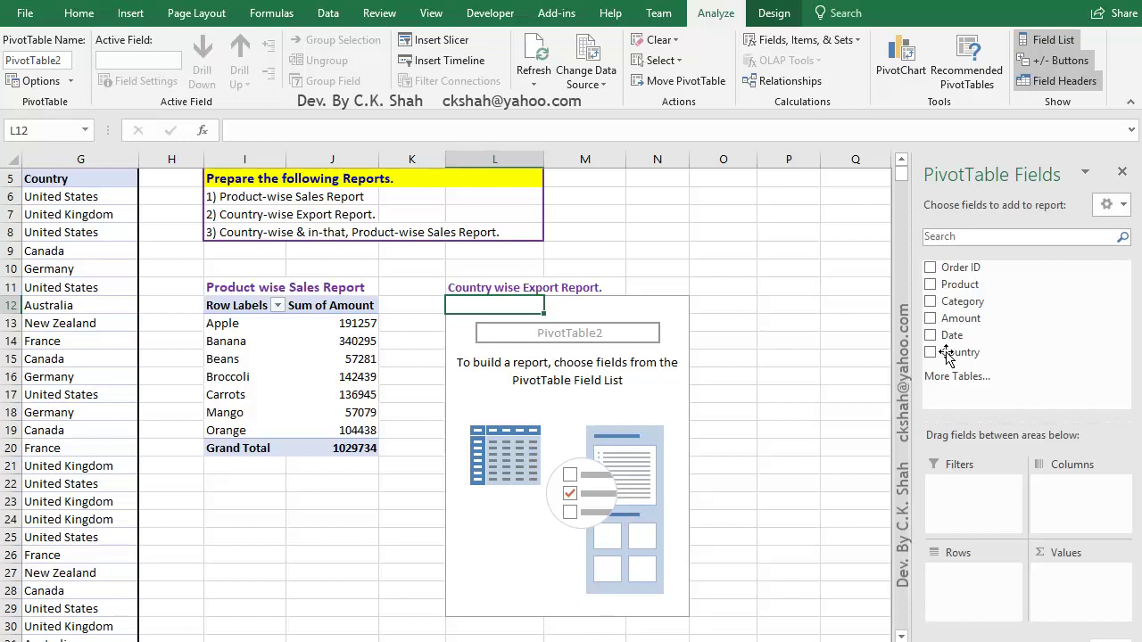
# - Put Country in the rows and Amount in the values of the second PivotTable
pyautogui.moveTo(947, 355); pyautogui.dragTo(962, 571)
pyautogui.moveTo(954, 318); pyautogui.dragTo(1070, 567)
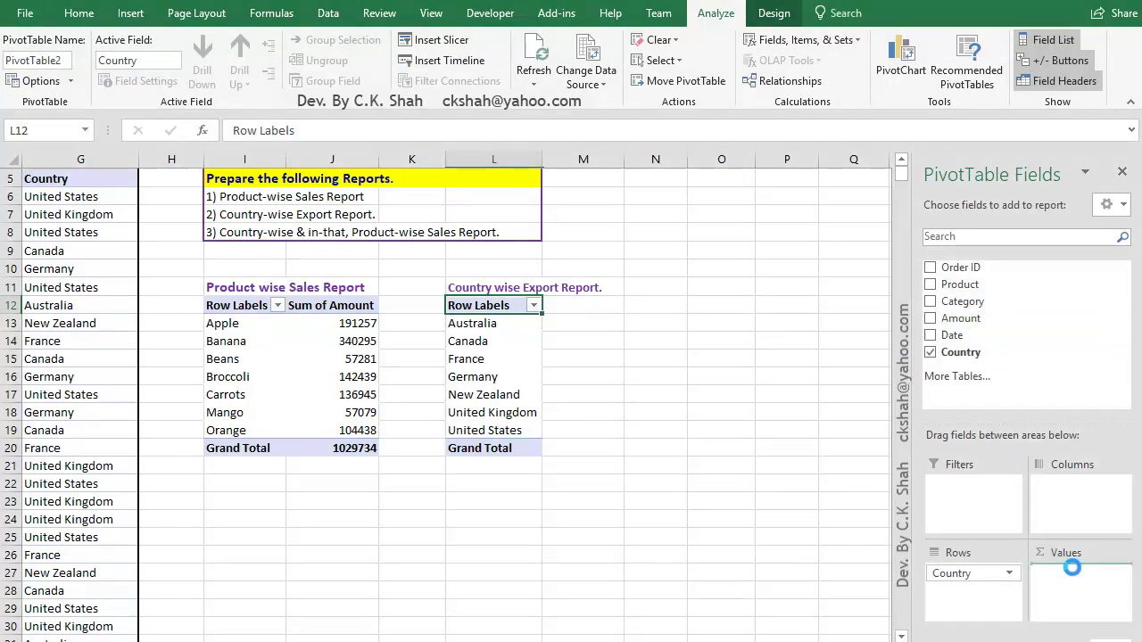
# - Enter the heading "Country wise & in that, Product wise Report:" in cell I22
pyautogui.click(901, 636)
pyautogui.click(901, 636)
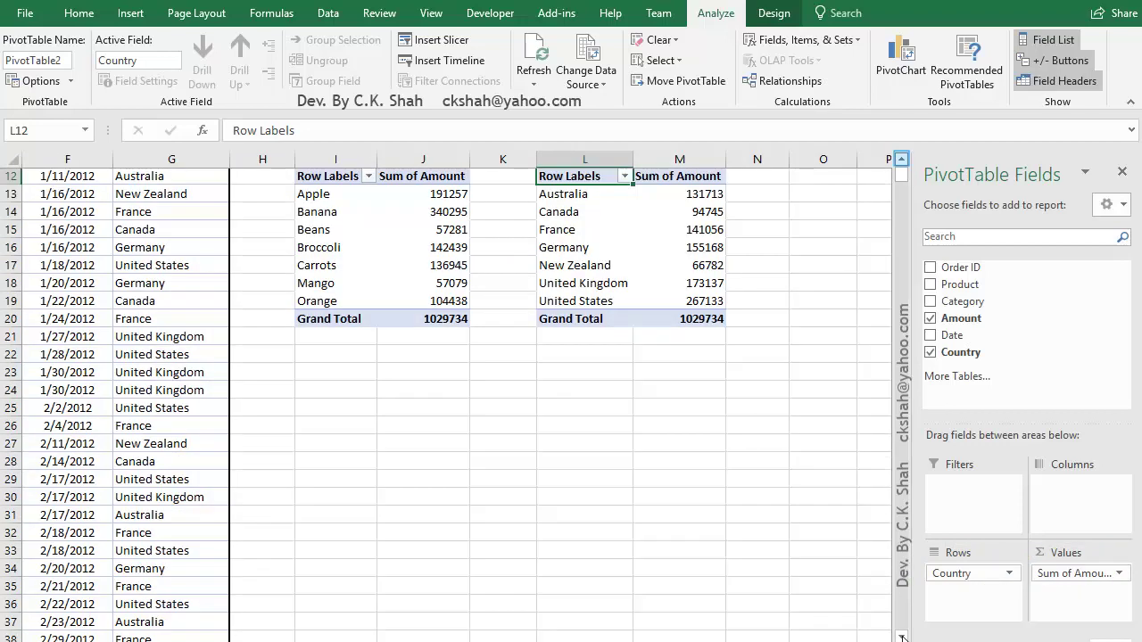
pyautogui.click(323, 430)
pyautogui.write('Country wise & in tha')
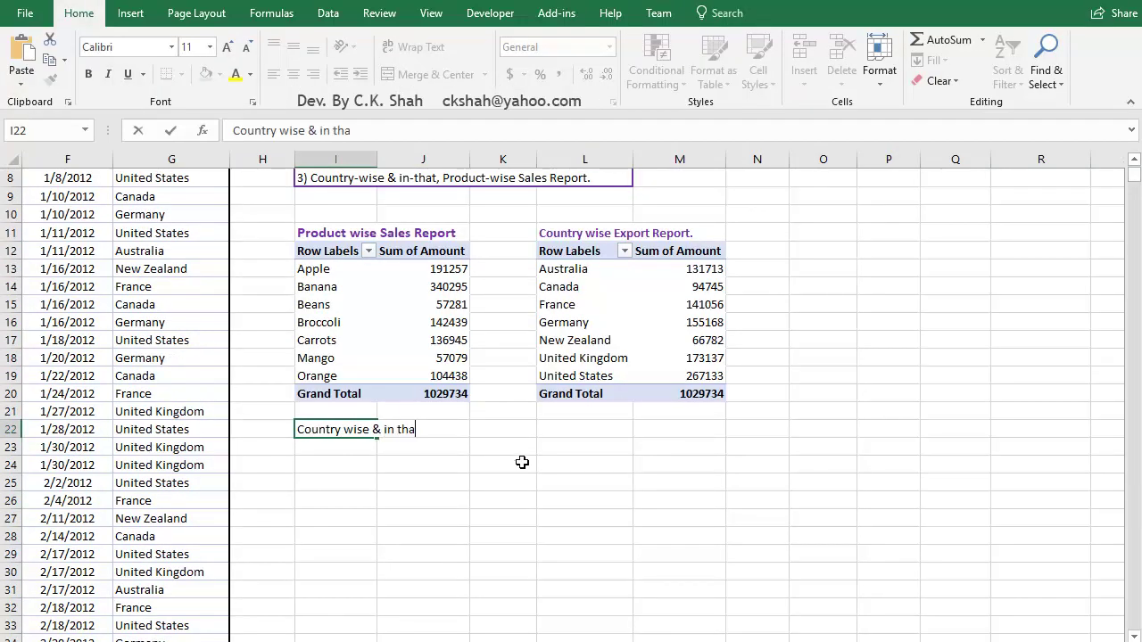
pyautogui.write('t, Product wise Report:')
pyautogui.press('Return')
# - Set the font color of the I22 heading to blue and enlarge its font by two size steps
pyautogui.click(393, 429)
pyautogui.click(250, 74)
pyautogui.click(311, 271)
pyautogui.click(227, 46)
pyautogui.click(227, 47)
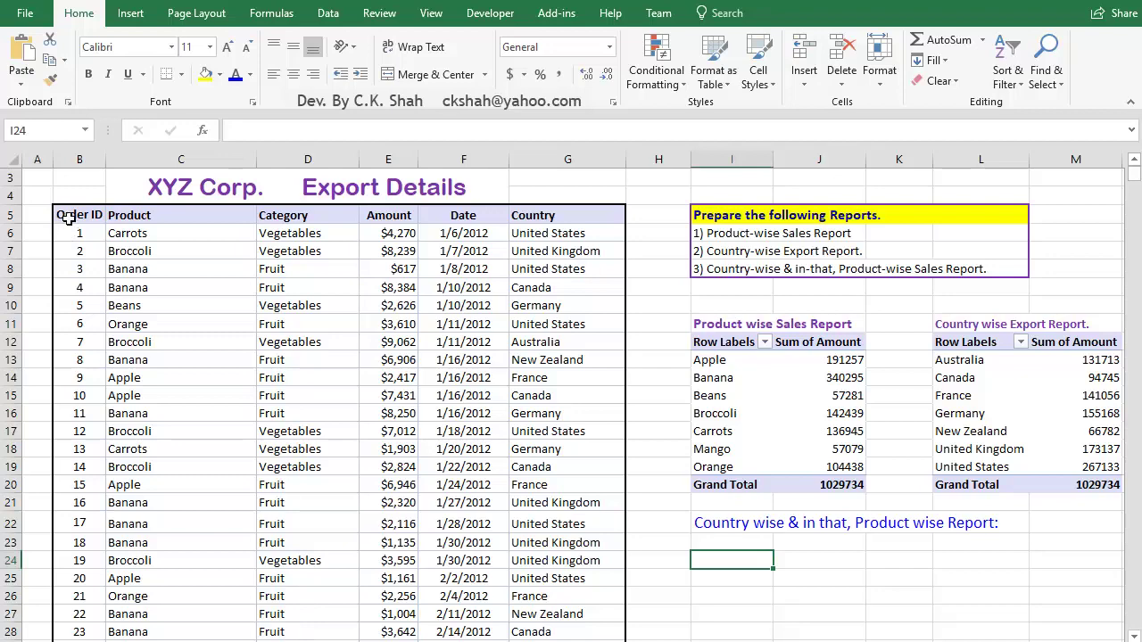
# - Create a third PivotTable from B5:G218 in the existing worksheet at I24, under the Country wise & in that, Product wise Report heading
pyautogui.moveTo(62, 214); pyautogui.dragTo(540, 215)
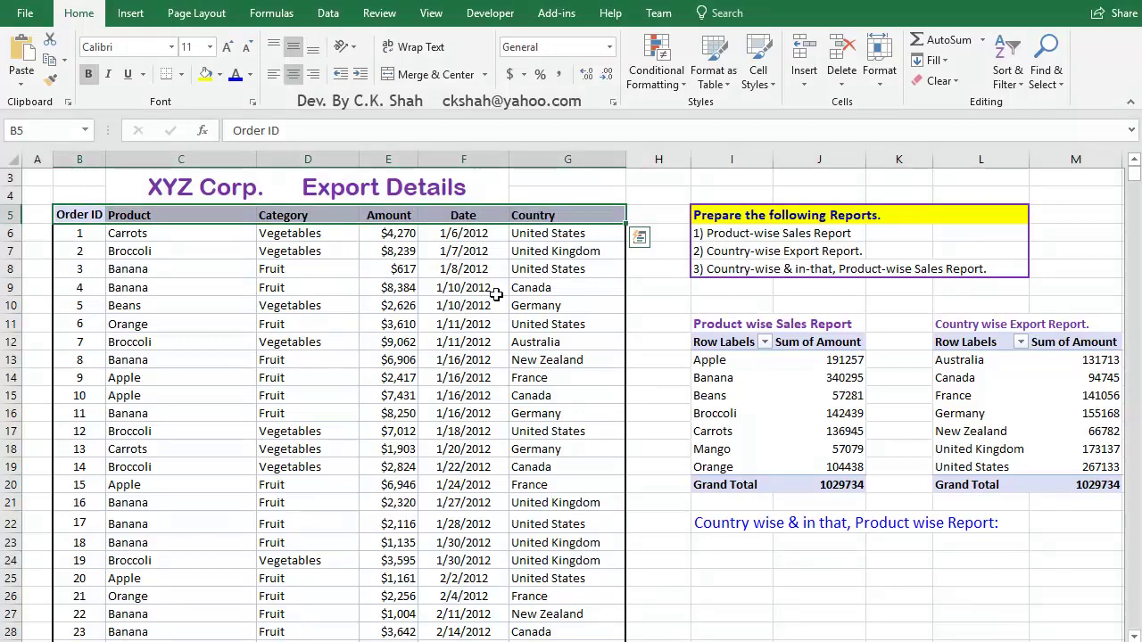
pyautogui.hotkey('ctrl', 'shift', 'Down')
pyautogui.moveTo(1135, 198); pyautogui.dragTo(1134, 177)
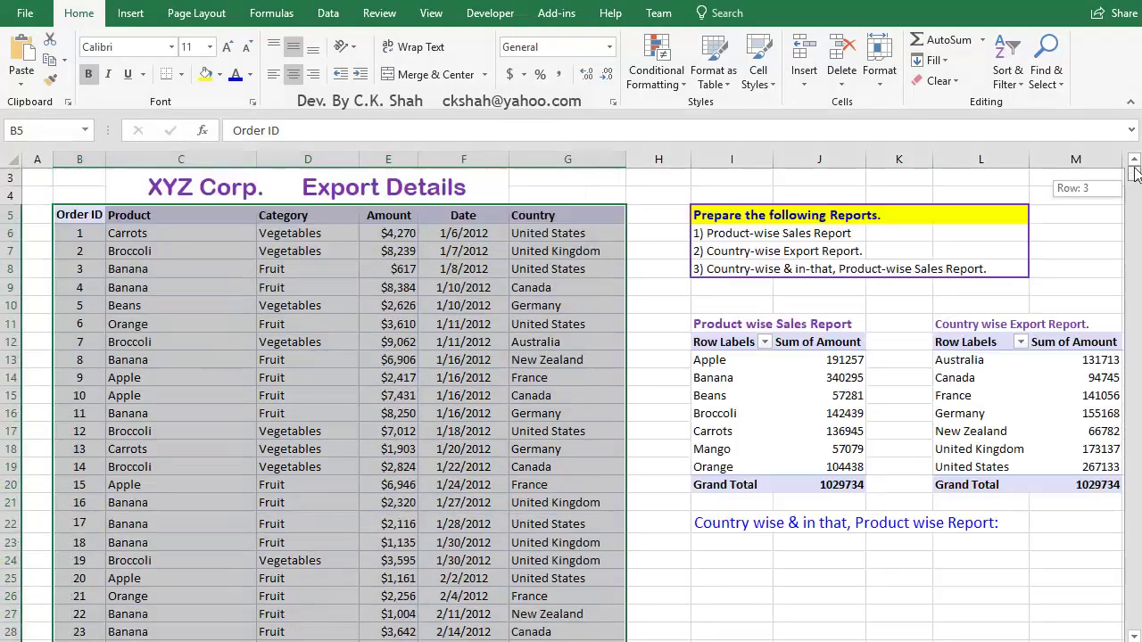
pyautogui.click(130, 13)
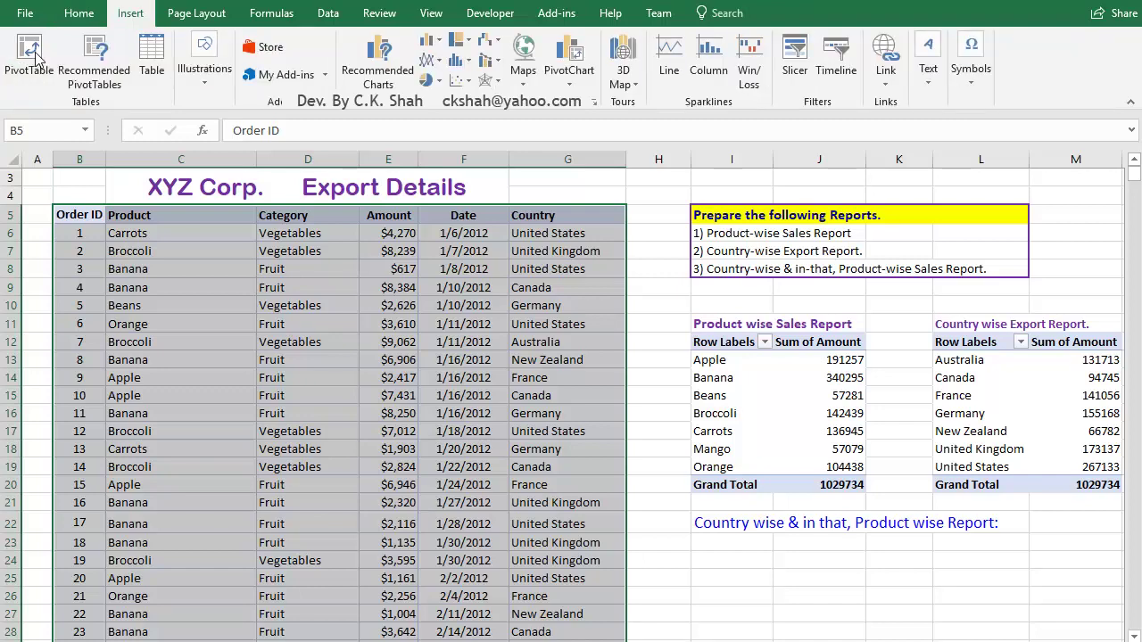
pyautogui.click(30, 55)
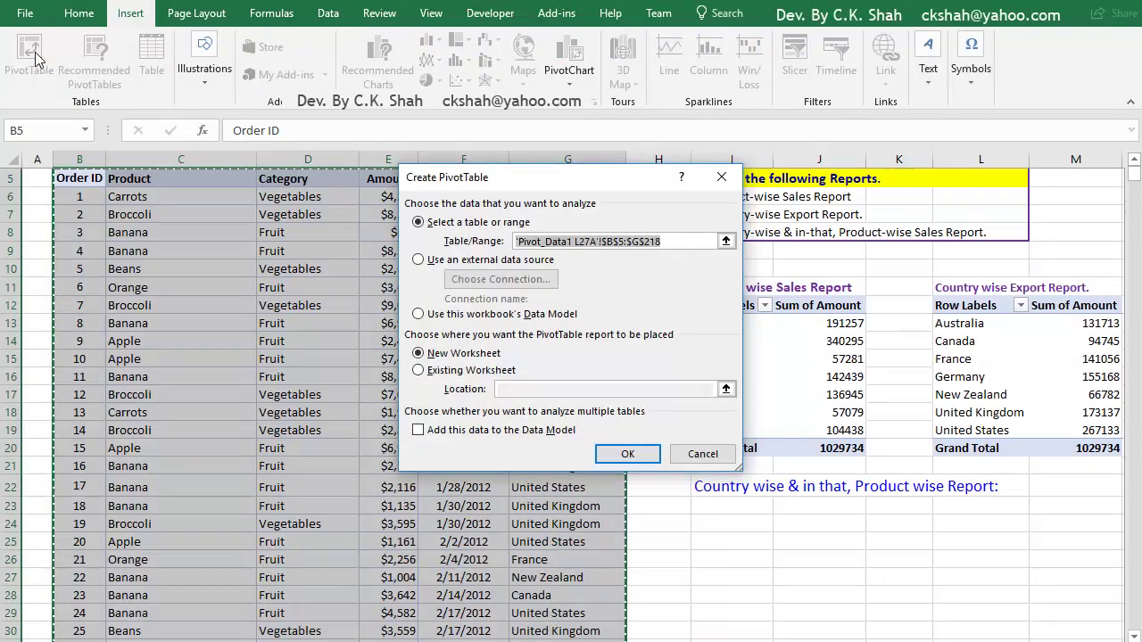
pyautogui.click(418, 372)
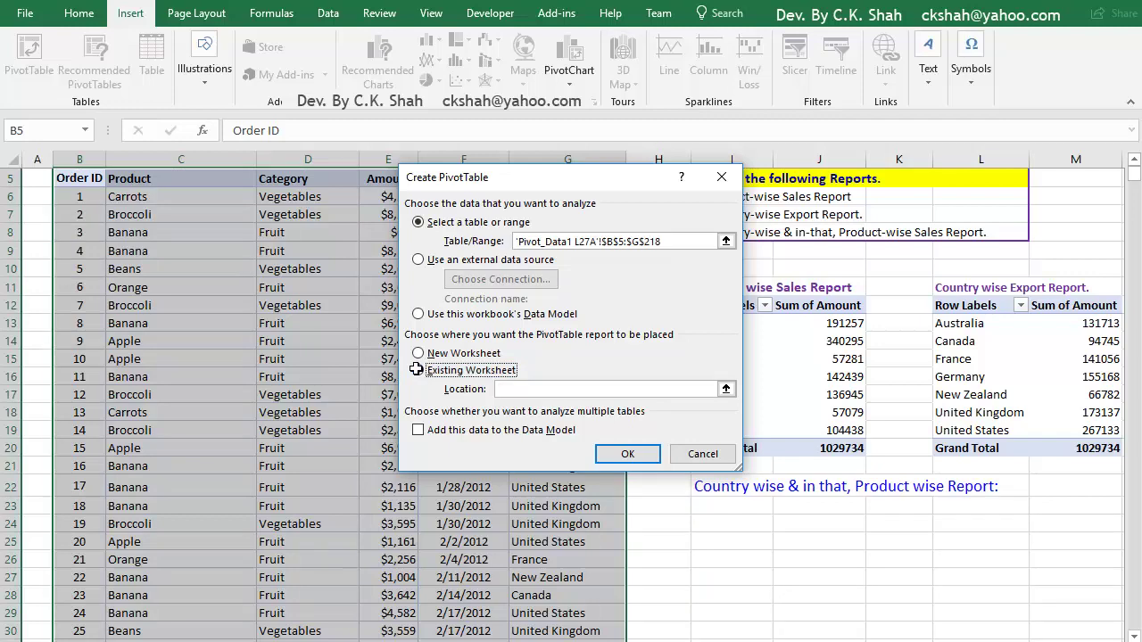
pyautogui.click(699, 524)
pyautogui.click(627, 454)
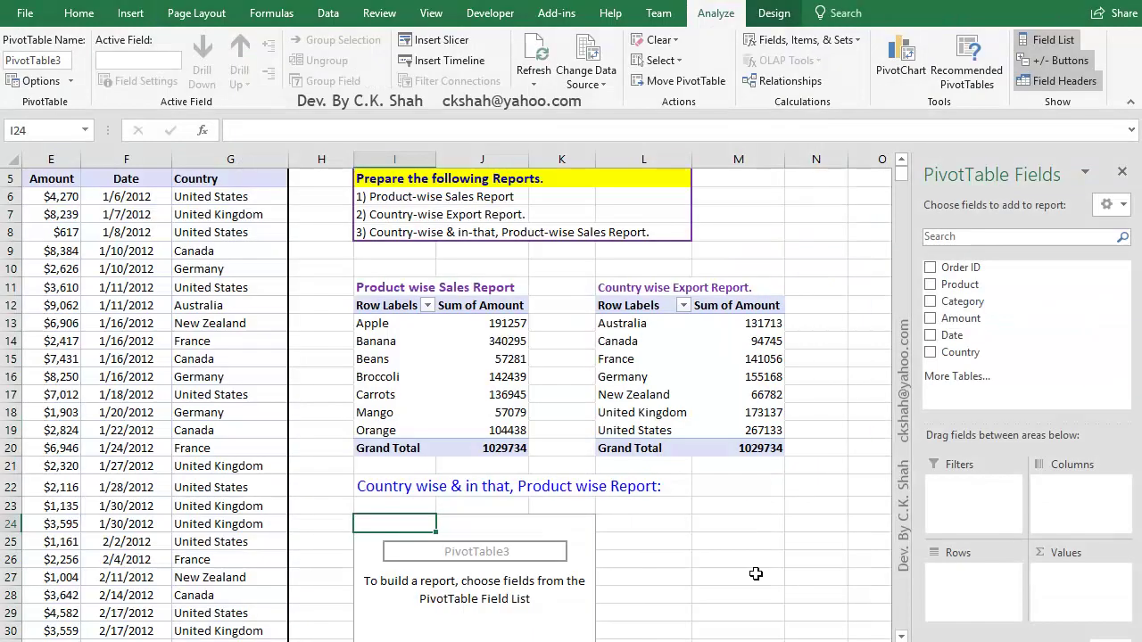
# - Put Country in the rows, Amount in the values and Product in the columns of the third PivotTable, and select its Canada row
pyautogui.scroll(-1, 756, 572)
pyautogui.scroll(-3, 755, 573)
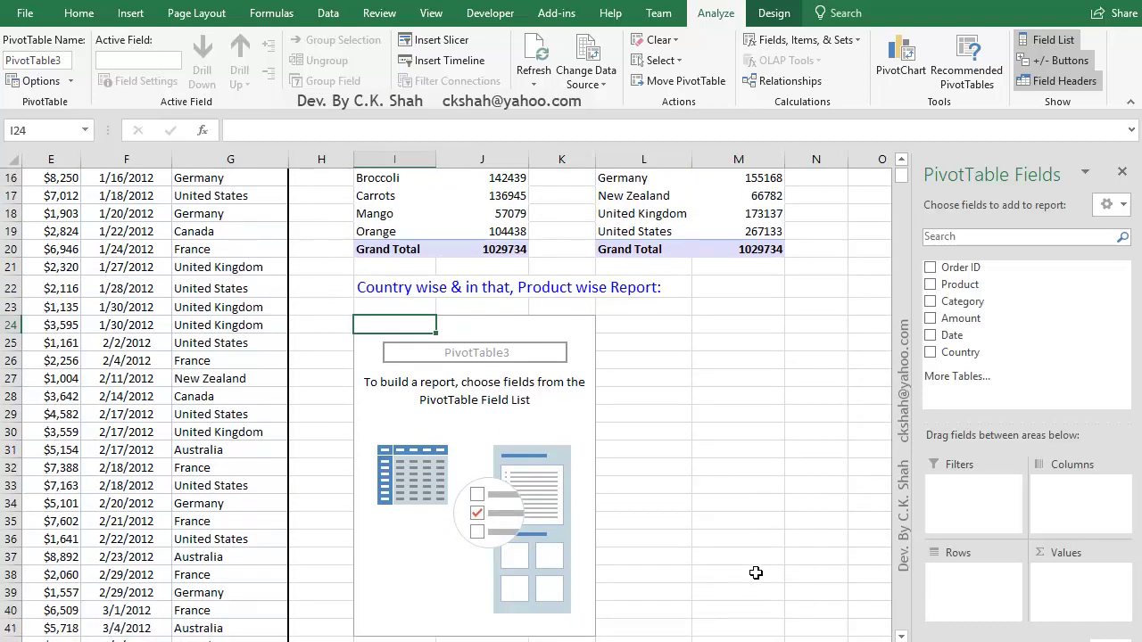
pyautogui.scroll(-1, 755, 573)
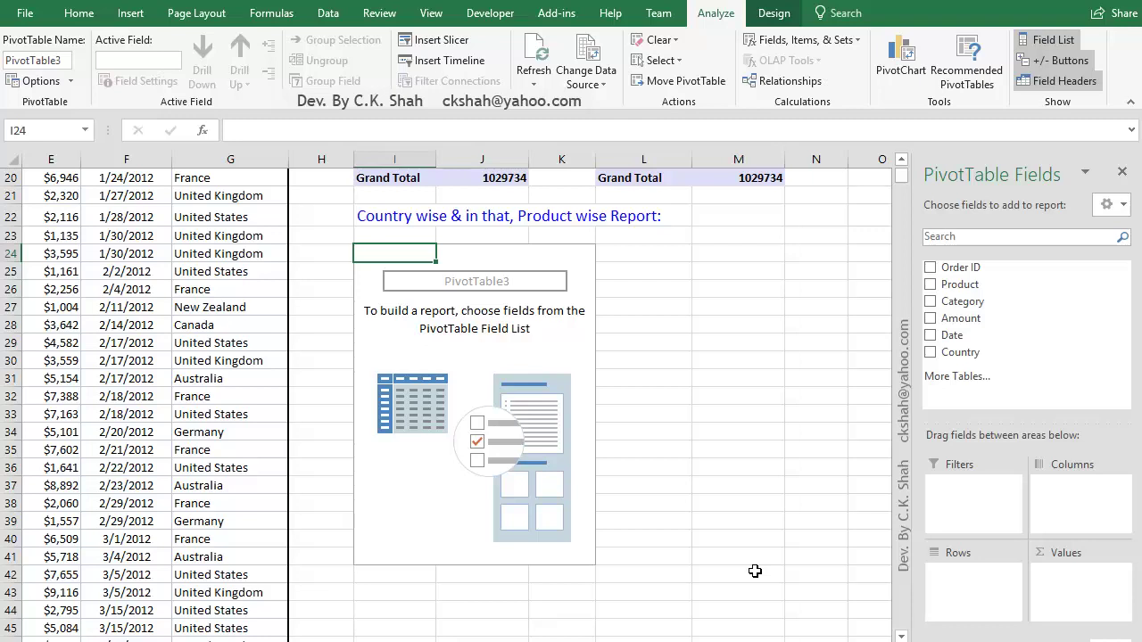
pyautogui.scroll(-1, 758, 571)
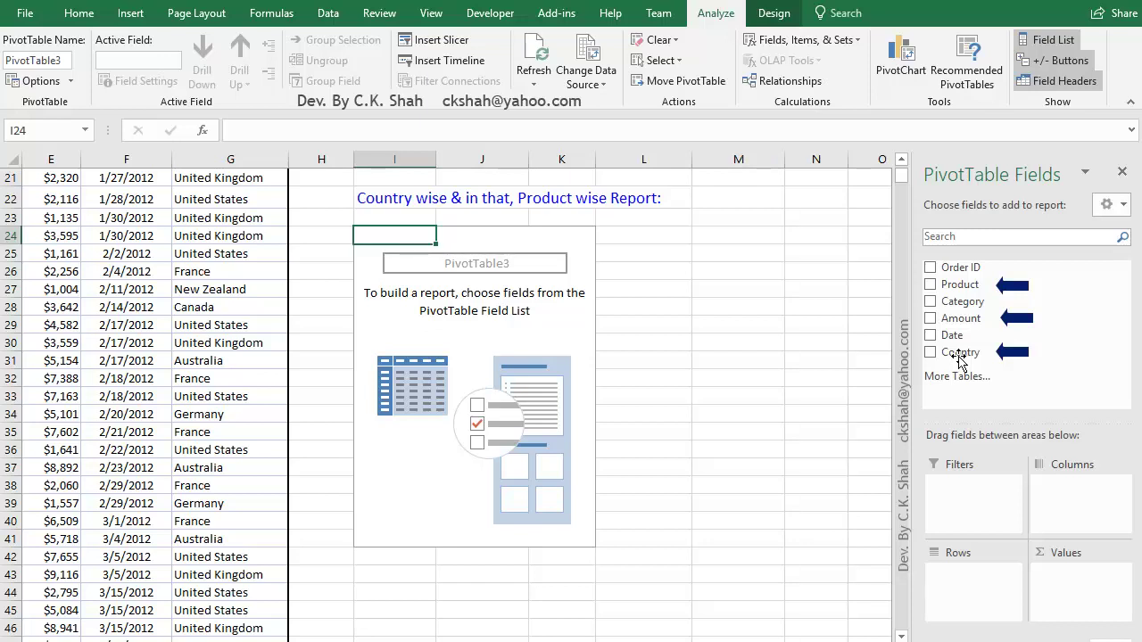
pyautogui.moveTo(959, 359); pyautogui.dragTo(970, 568)
pyautogui.moveTo(961, 321); pyautogui.dragTo(1060, 584)
pyautogui.moveTo(959, 285); pyautogui.dragTo(1064, 482)
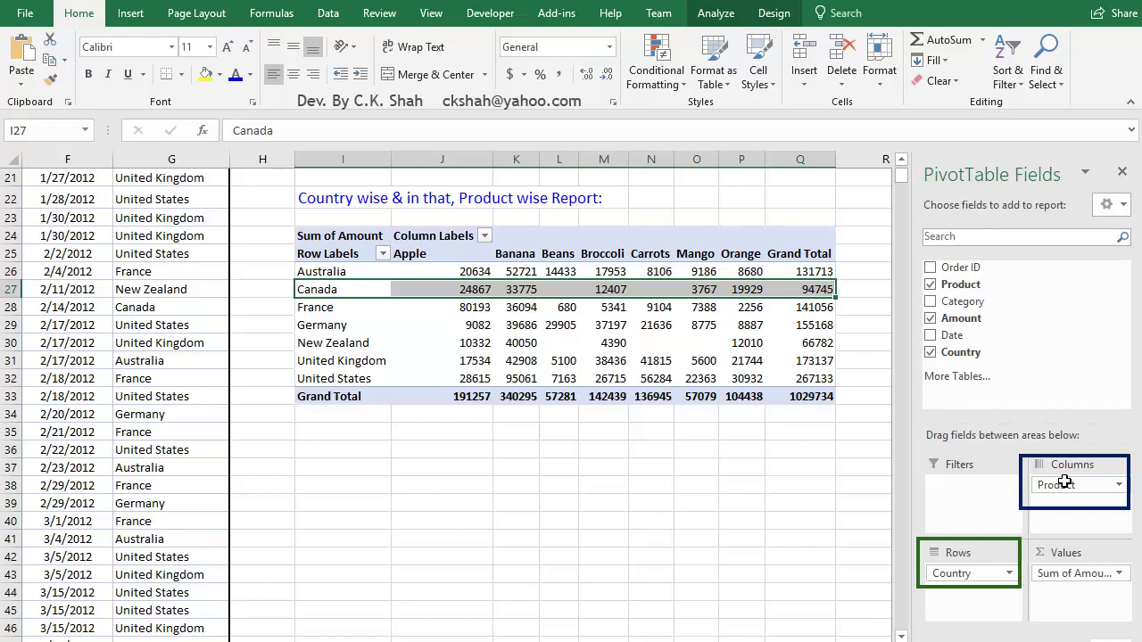
pyautogui.click(510, 504)
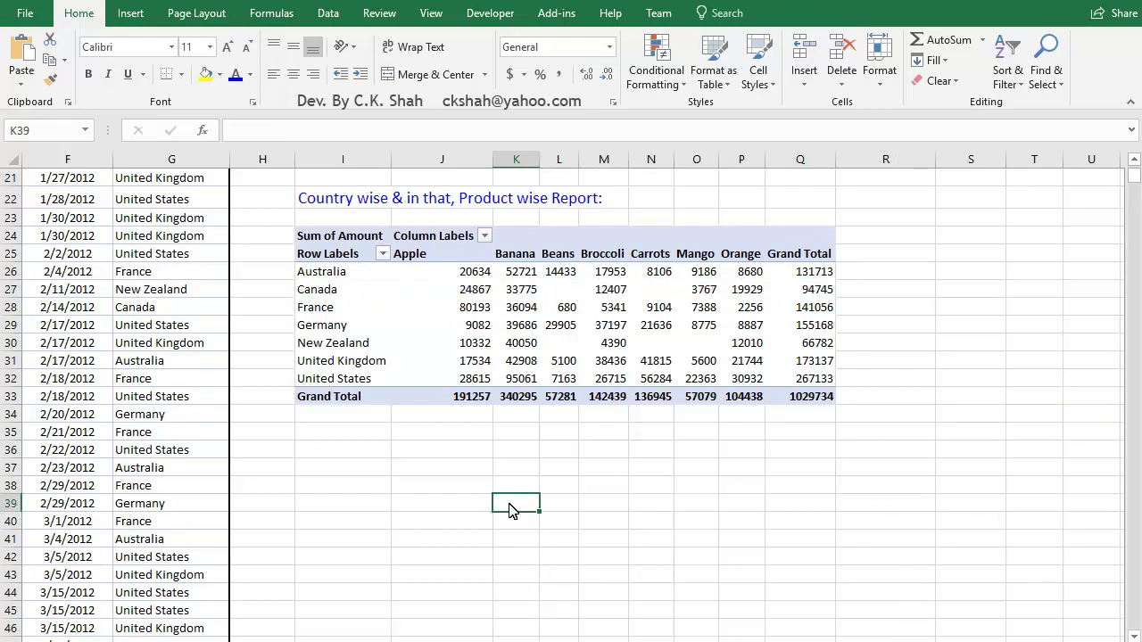
pyautogui.click(349, 291)
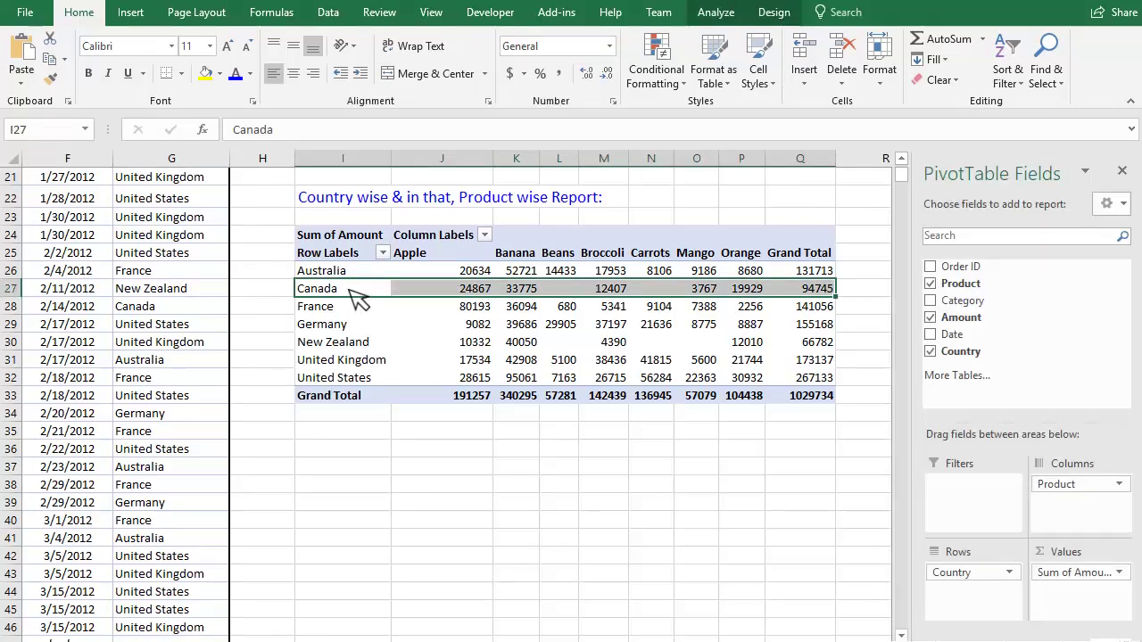